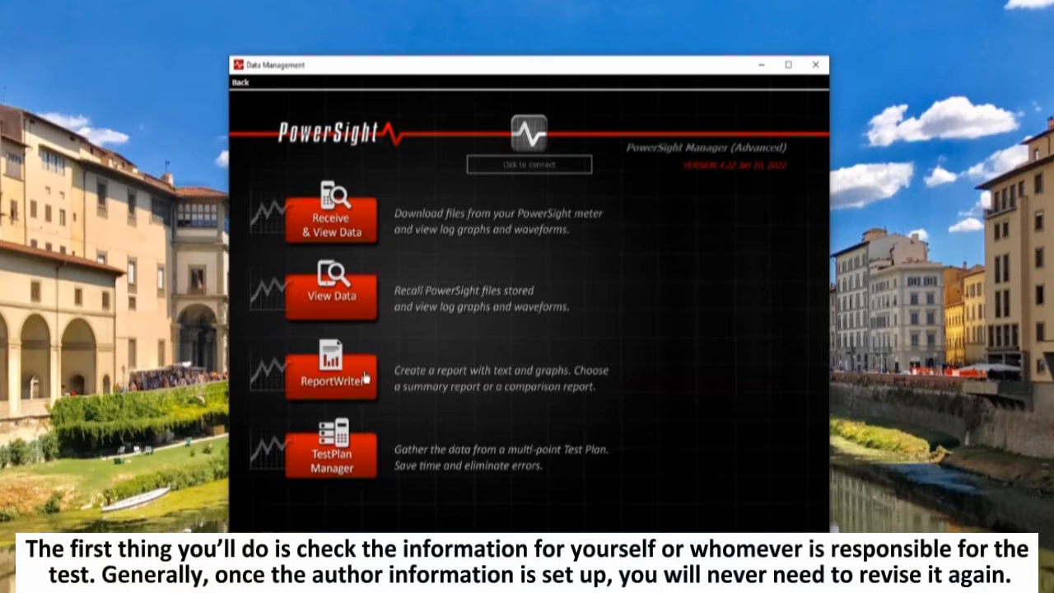
Start a ReportWriter report, go through the selected author profile's fields in edit mode, and save the profile
{"action": "left_click", "coordinate": [365, 376]}
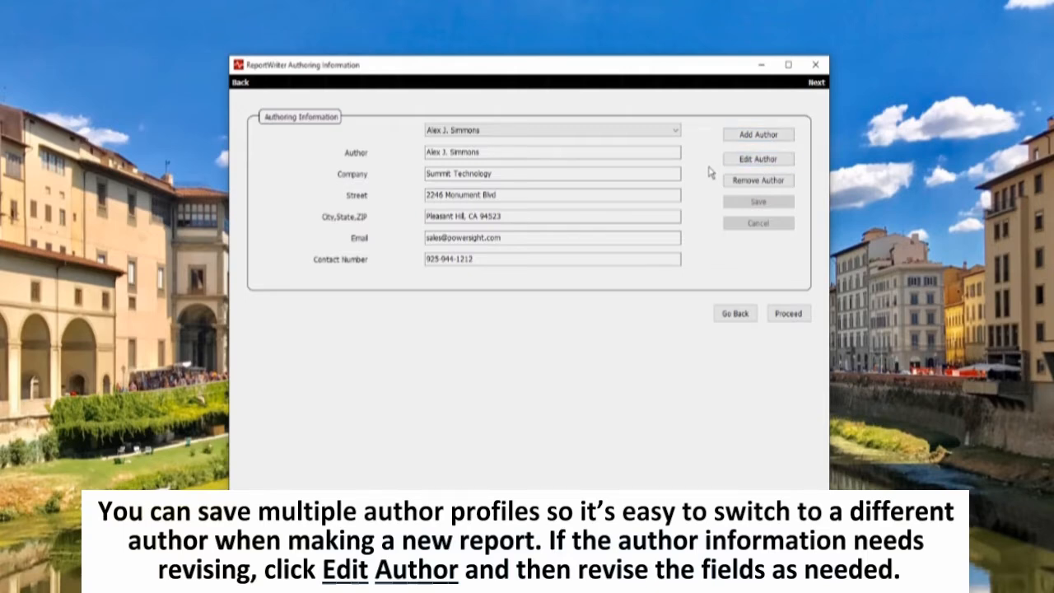
{"action": "left_click", "coordinate": [758, 159]}
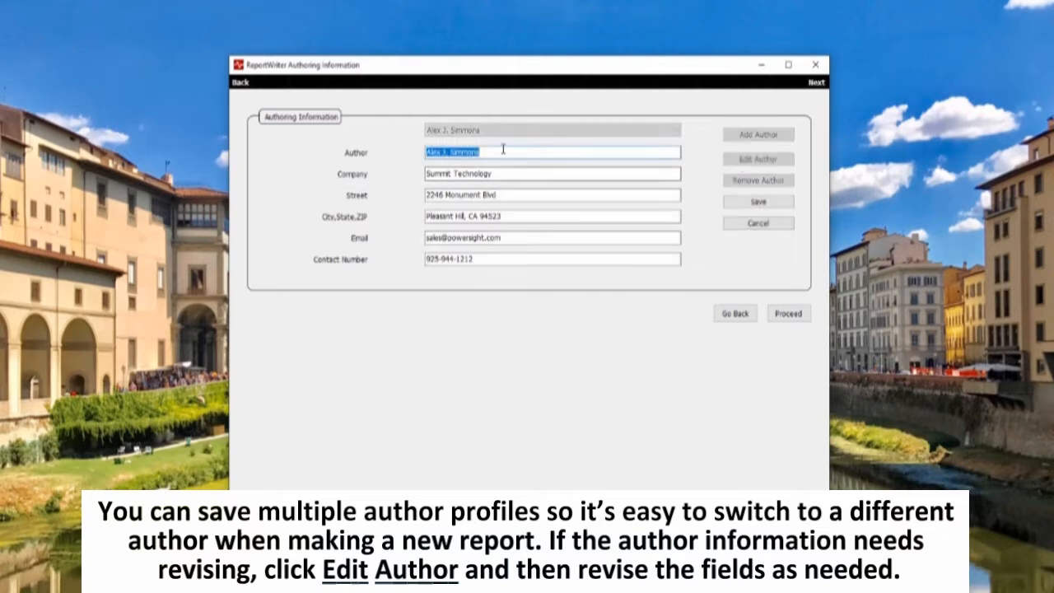
{"action": "left_click", "coordinate": [507, 174]}
{"action": "left_click", "coordinate": [508, 194]}
{"action": "left_click", "coordinate": [511, 216]}
{"action": "left_click", "coordinate": [511, 236]}
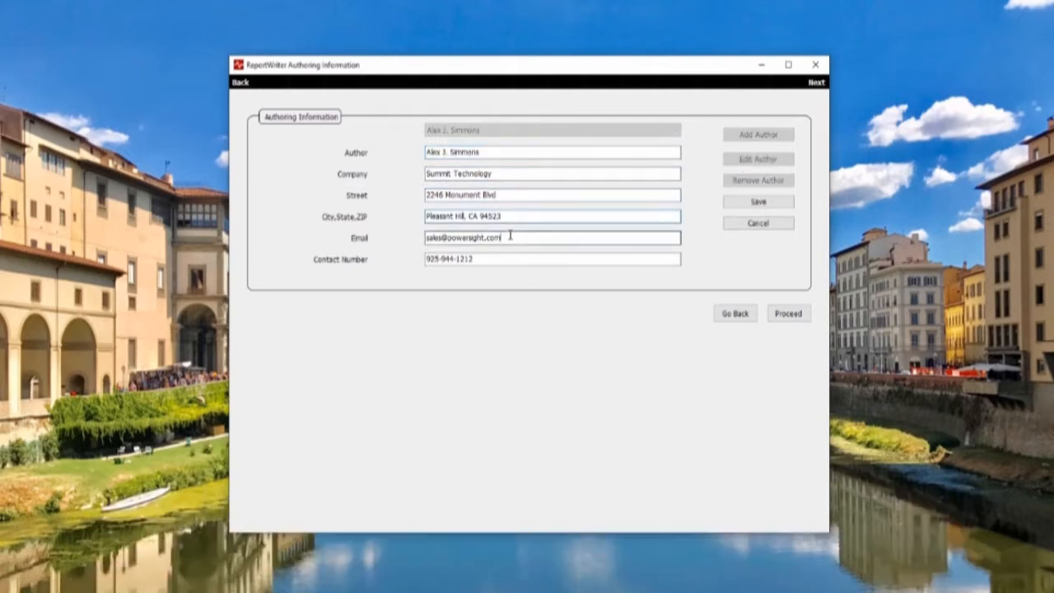
{"action": "left_click", "coordinate": [497, 258]}
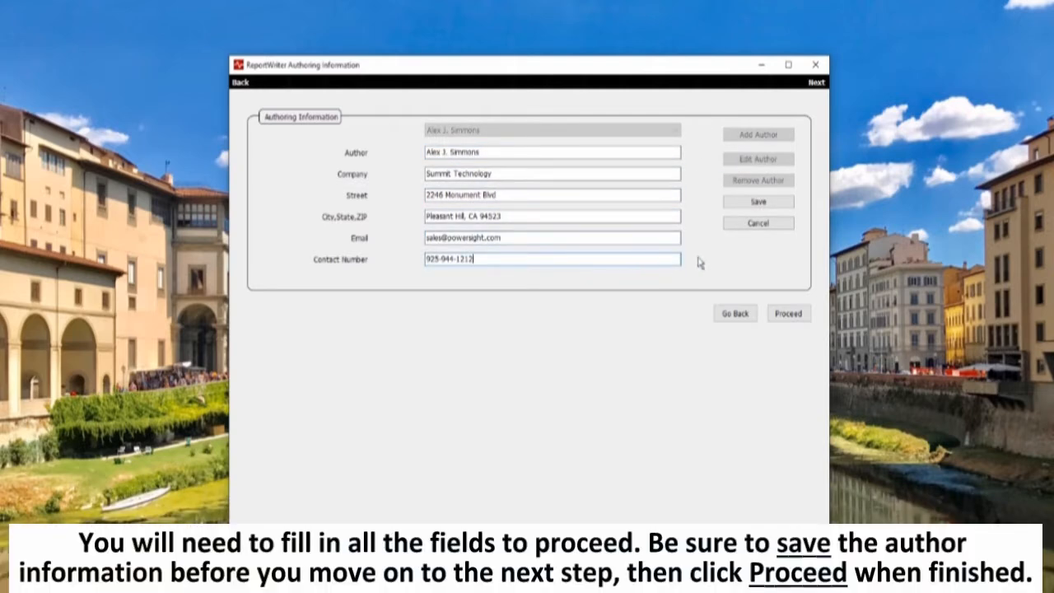
{"action": "left_click", "coordinate": [730, 211]}
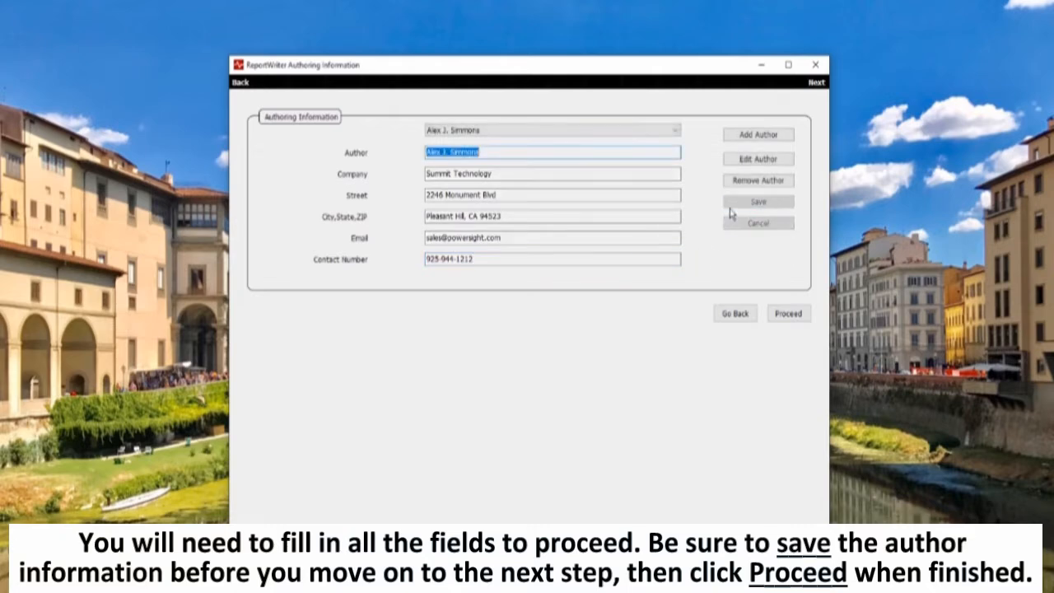
{"action": "left_click", "coordinate": [795, 322]}
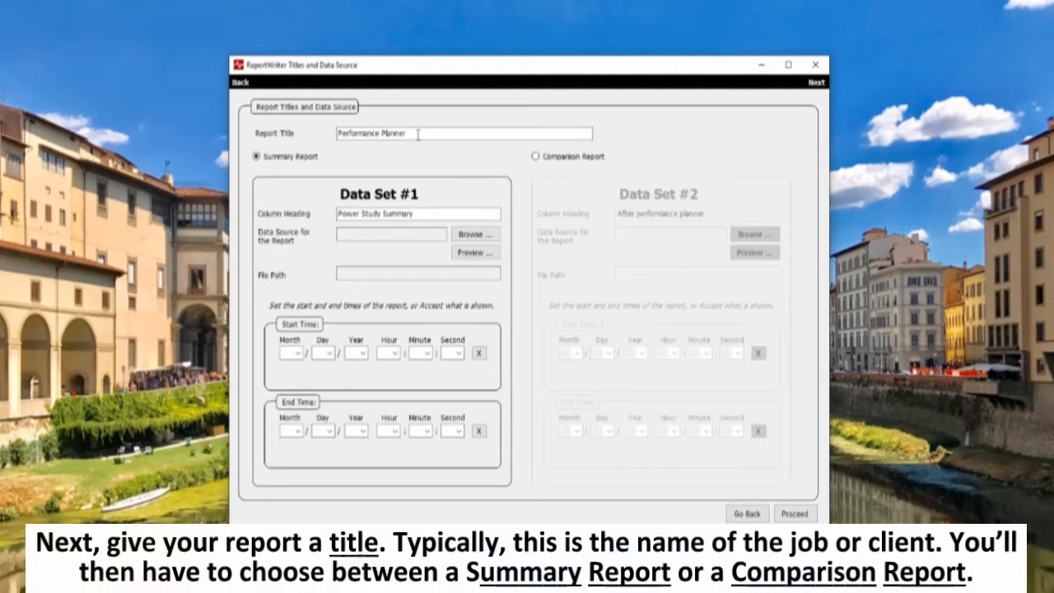
Try the Comparison Report type, go over the report title and both column headings, and return to Summary Report
{"action": "left_click_drag", "start_coordinate": [417, 134], "coordinate": [316, 133]}
{"action": "left_click", "coordinate": [338, 135]}
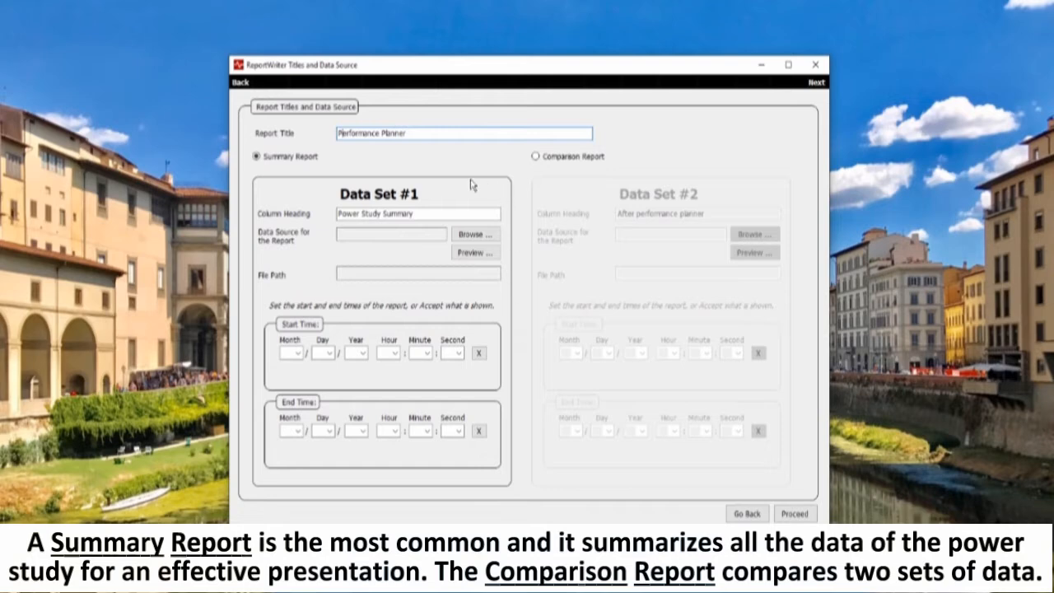
{"action": "left_click", "coordinate": [535, 157]}
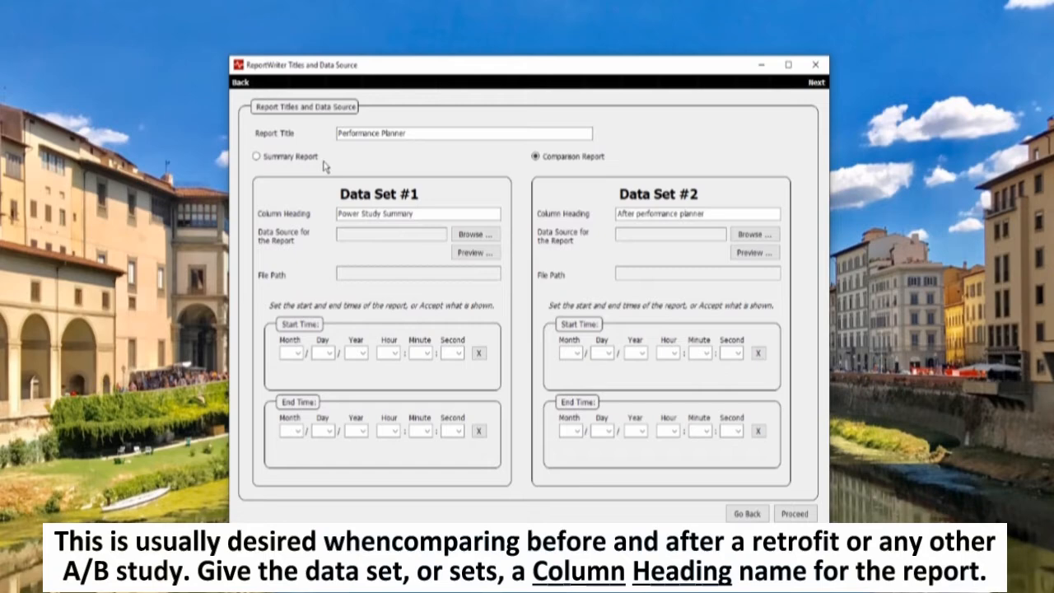
{"action": "left_click_drag", "start_coordinate": [412, 214], "coordinate": [324, 211]}
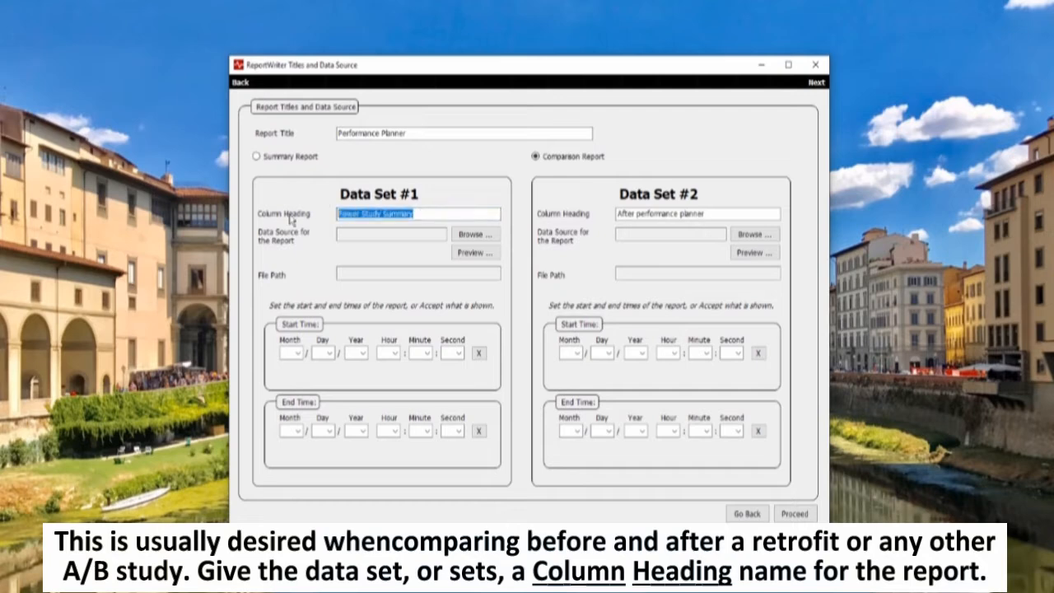
{"action": "left_click_drag", "start_coordinate": [715, 212], "coordinate": [616, 213]}
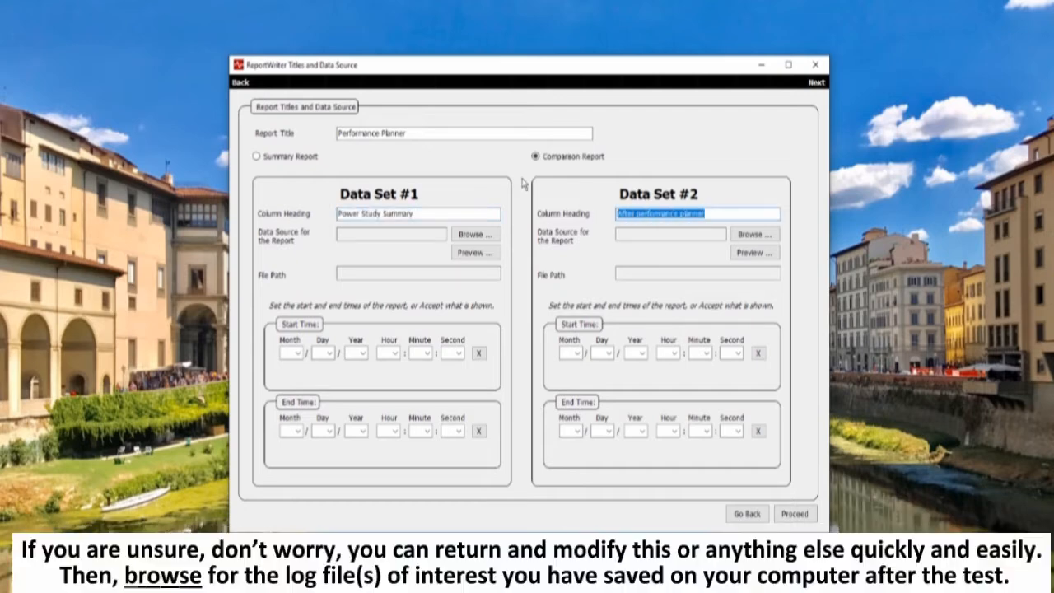
{"action": "left_click", "coordinate": [259, 159]}
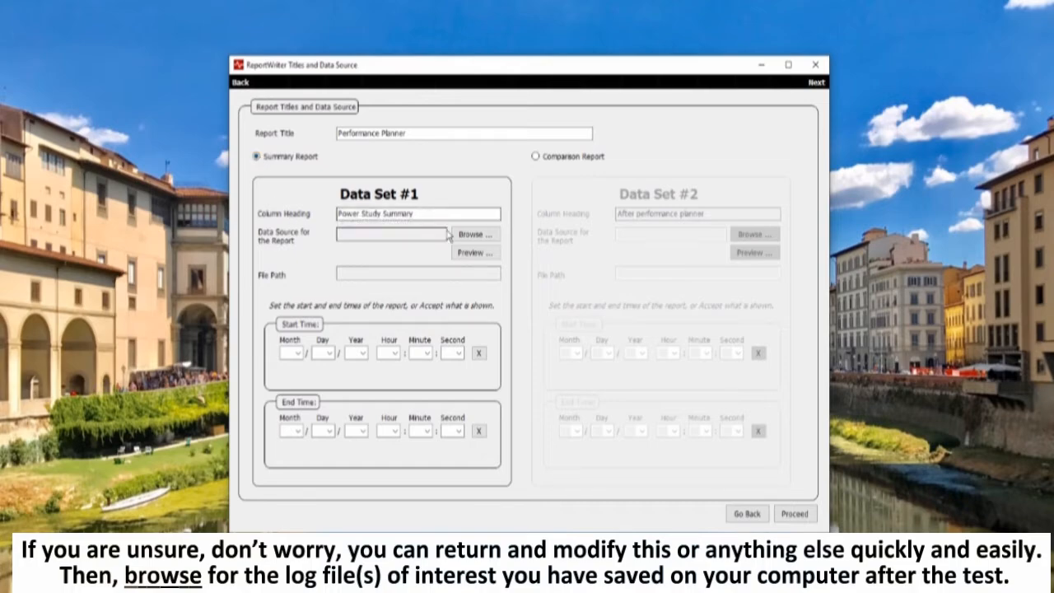
Load session PDU-25A-5 from 72Hr-LoadStudy-3 as the data source for Data Set #1, and preview its log graph
{"action": "left_click", "coordinate": [469, 237]}
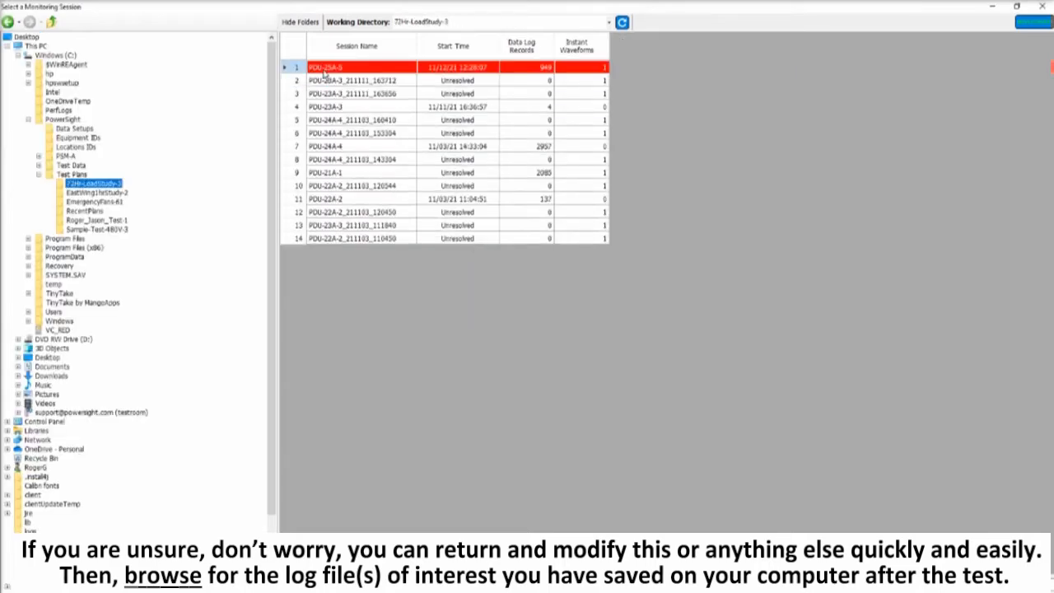
{"action": "double_click", "coordinate": [325, 73]}
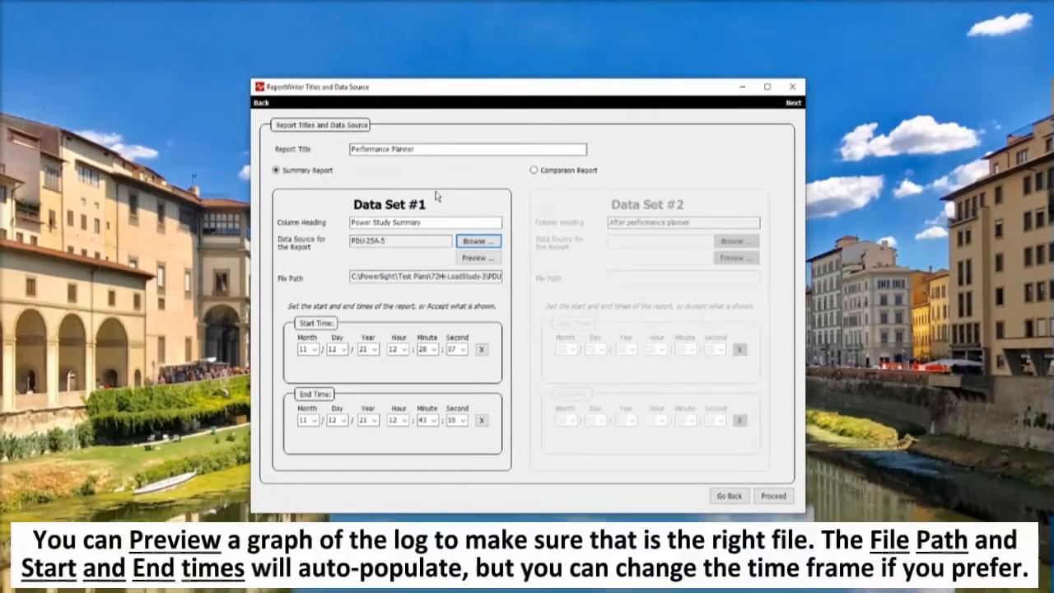
{"action": "left_click", "coordinate": [476, 259]}
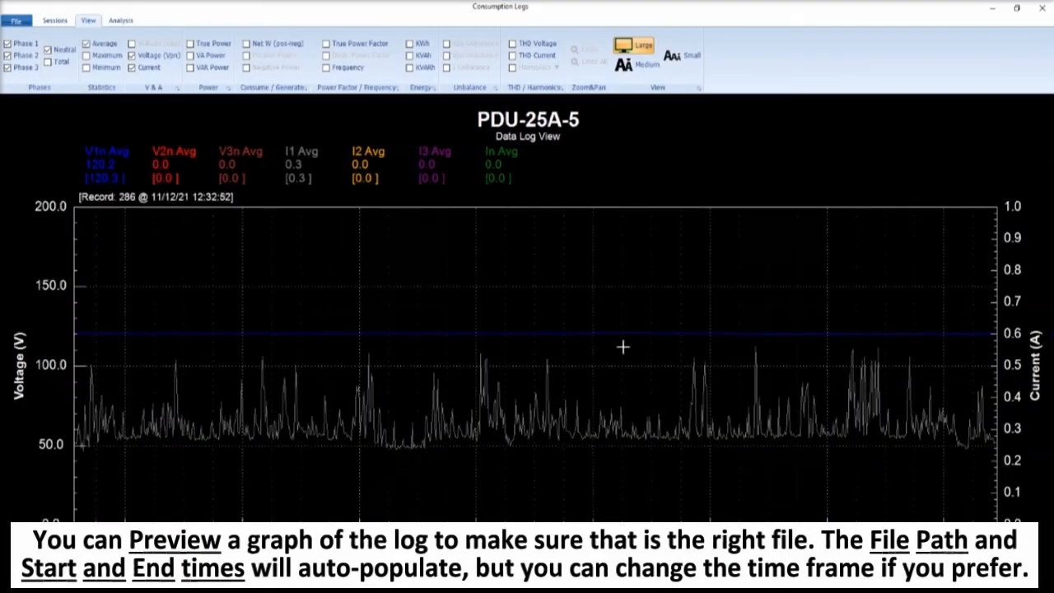
{"action": "left_click", "coordinate": [1044, 9]}
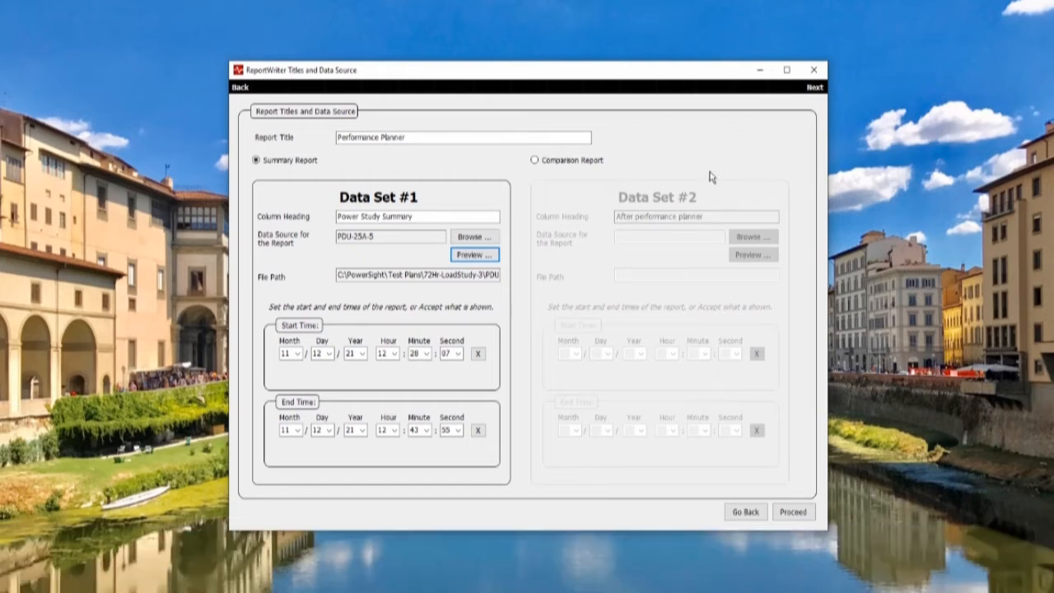
{"action": "left_click", "coordinate": [795, 517]}
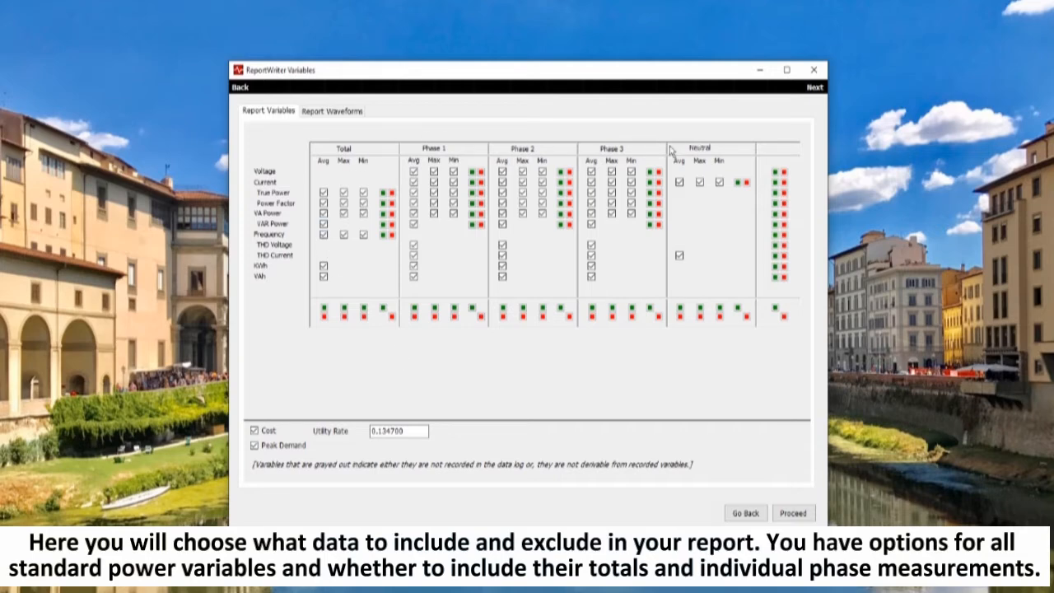
Try unchecking individual Total variables and the whole Phase 1 section, and recheck them all
{"action": "left_click", "coordinate": [343, 194]}
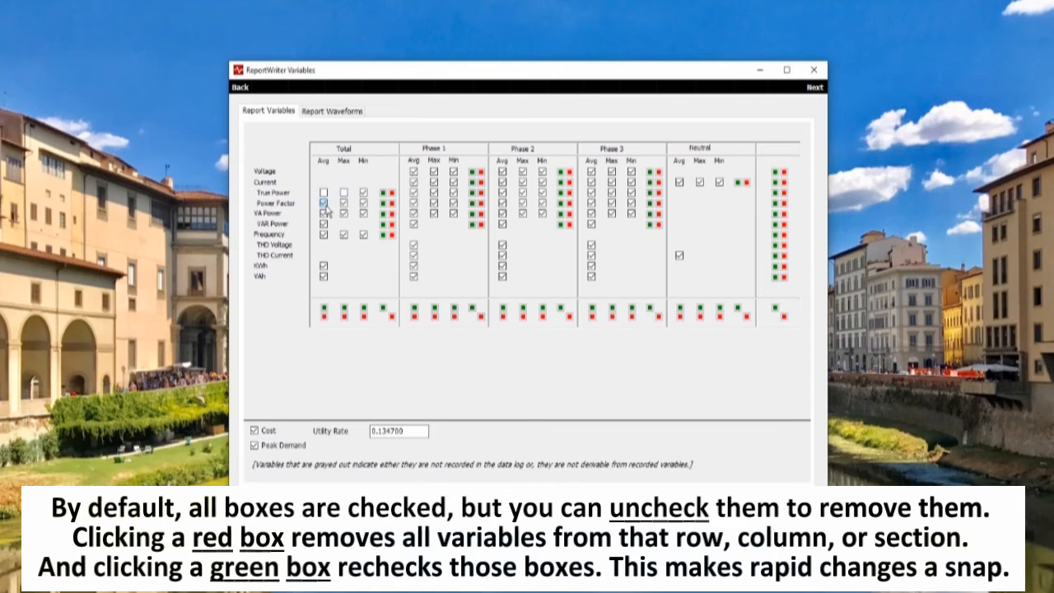
{"action": "left_click", "coordinate": [326, 194]}
{"action": "left_click", "coordinate": [343, 195]}
{"action": "left_click", "coordinate": [325, 204]}
{"action": "left_click", "coordinate": [482, 318]}
{"action": "left_click", "coordinate": [474, 311]}
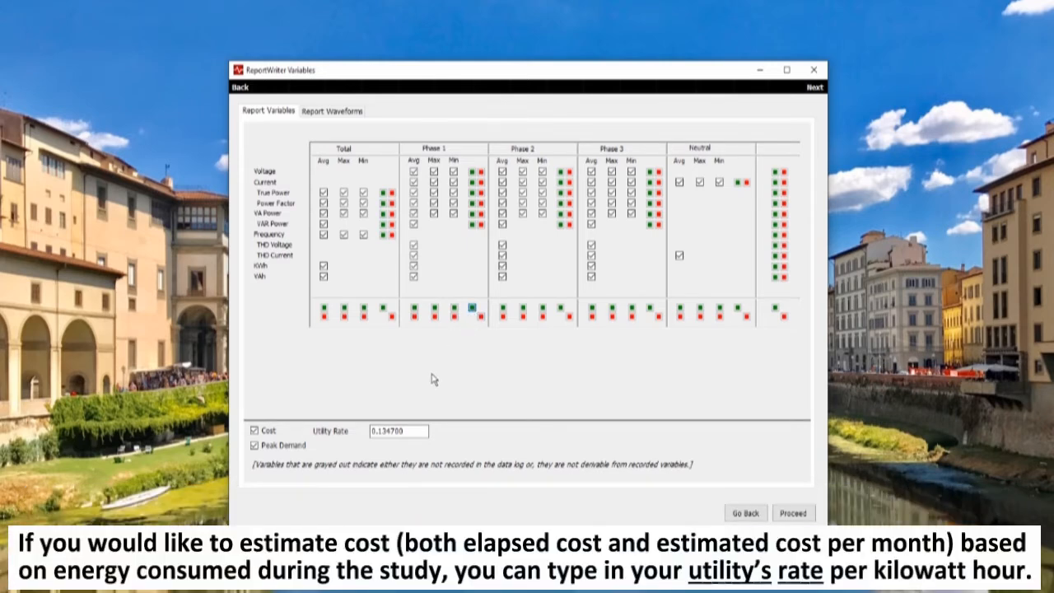
Check the Peak Demand option and the utility rate, and open the report's waveform settings
{"action": "left_click", "coordinate": [255, 445]}
{"action": "left_click_drag", "start_coordinate": [415, 431], "coordinate": [359, 434]}
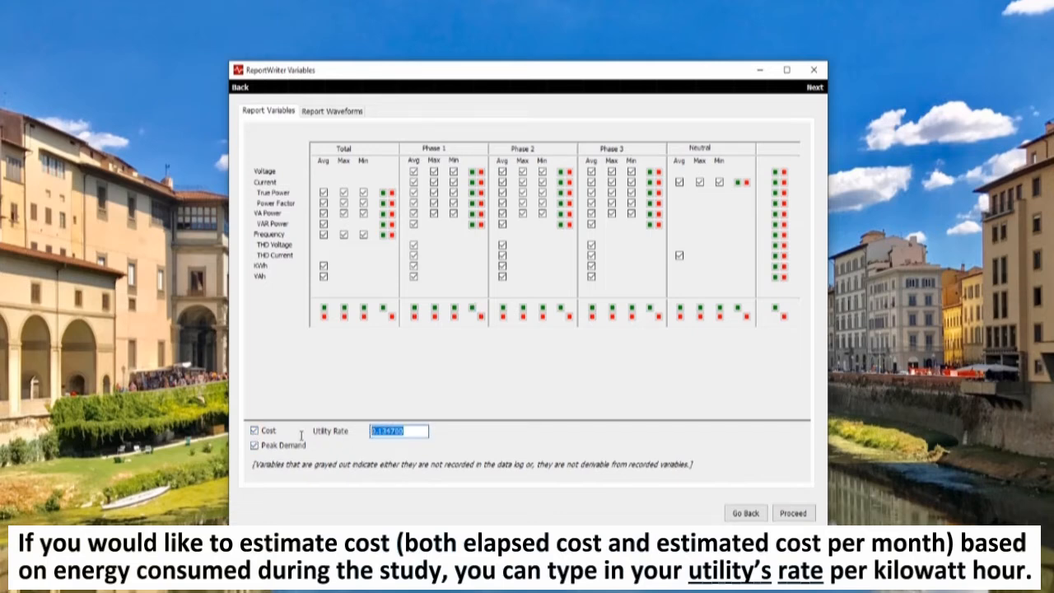
{"action": "left_click", "coordinate": [414, 432]}
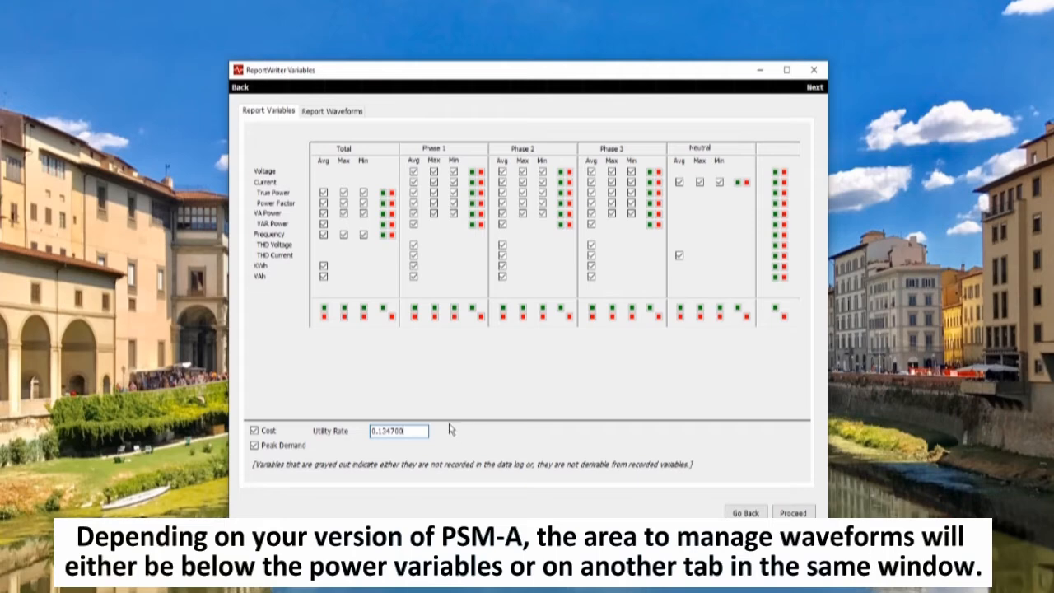
{"action": "left_click", "coordinate": [344, 117]}
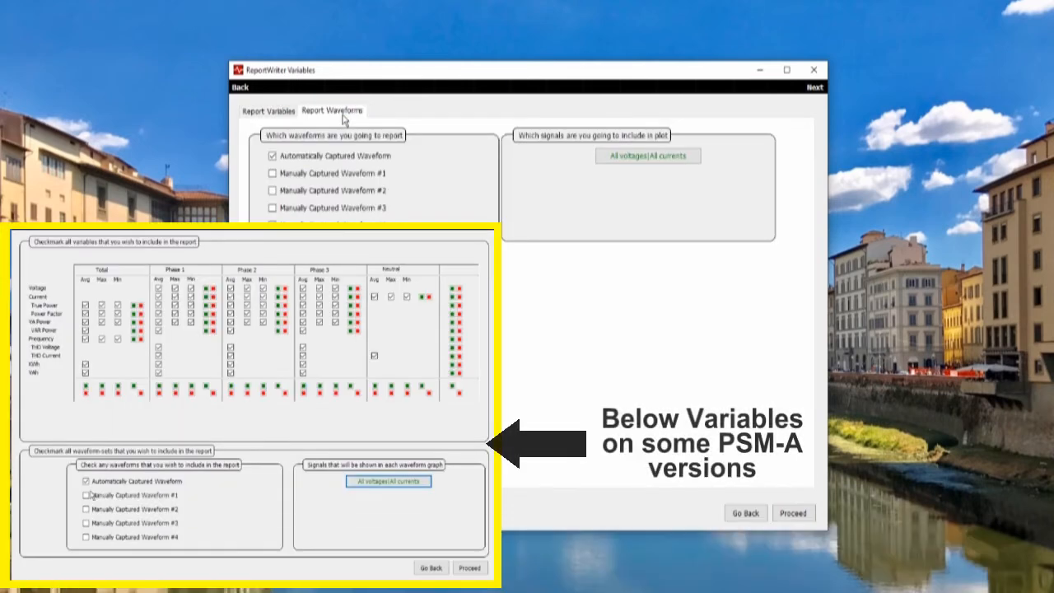
Try including Manually Captured Waveforms #1 to #3 in the report, and exclude them again
{"action": "left_click", "coordinate": [272, 173]}
{"action": "left_click", "coordinate": [273, 191]}
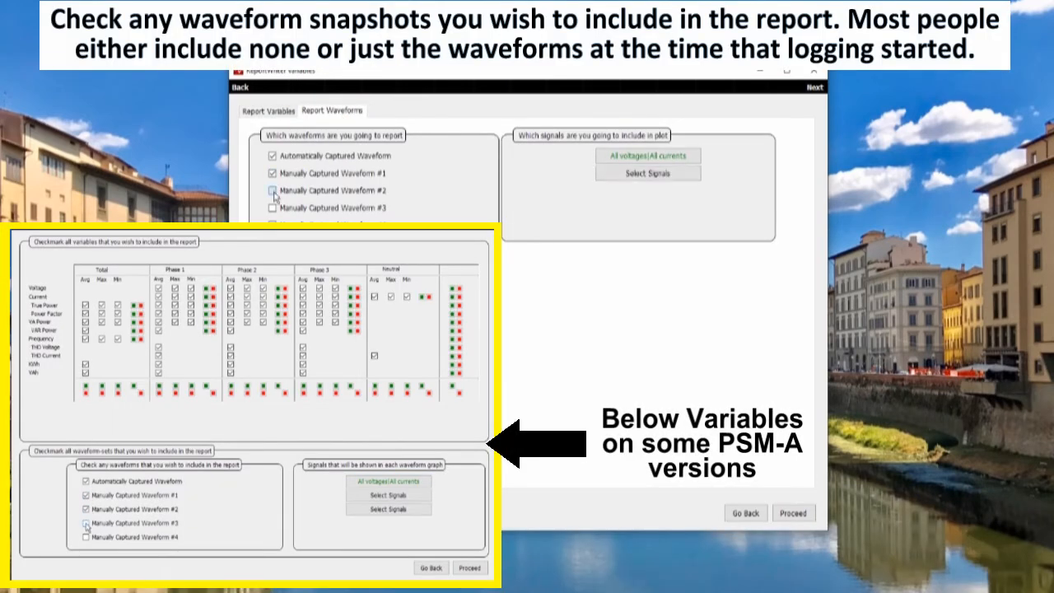
{"action": "left_click", "coordinate": [272, 208]}
{"action": "left_click", "coordinate": [273, 207]}
{"action": "left_click", "coordinate": [273, 190]}
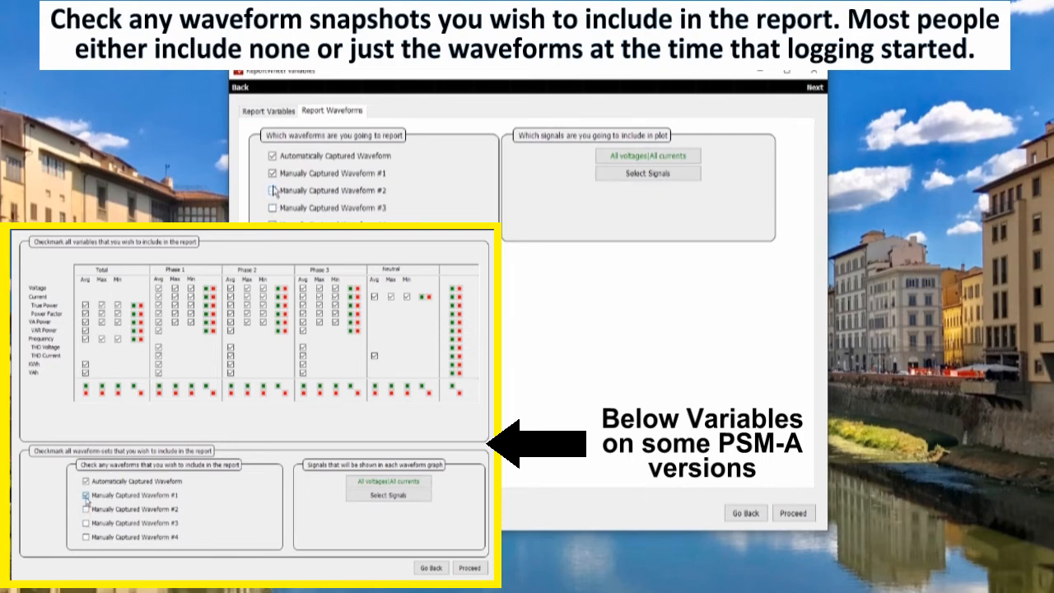
{"action": "left_click", "coordinate": [273, 173]}
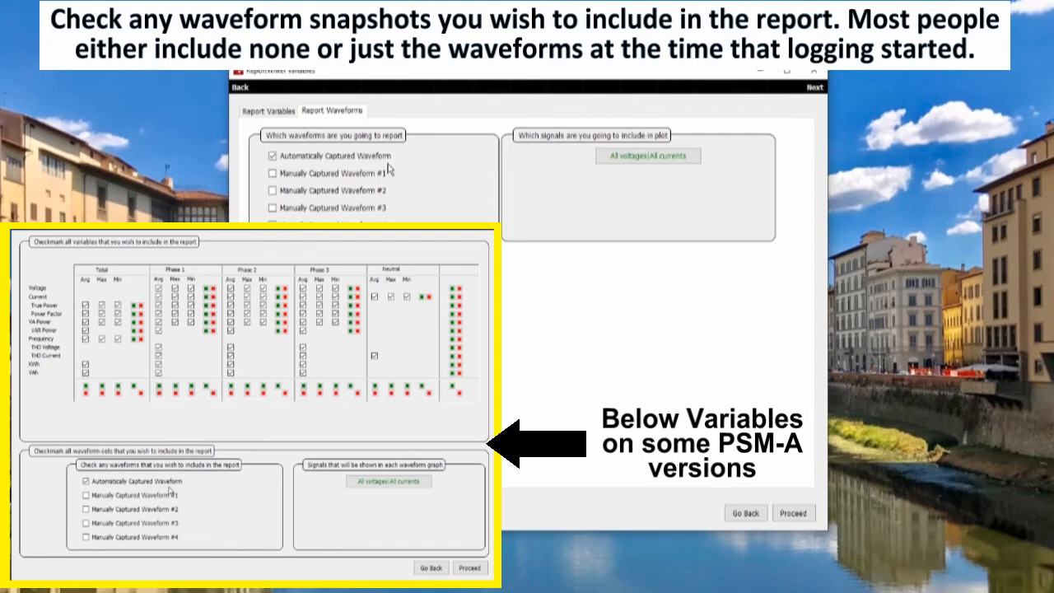
Title the automatically captured waveform "Power at Start of Test" and accept its signal selection
{"action": "left_click", "coordinate": [641, 157]}
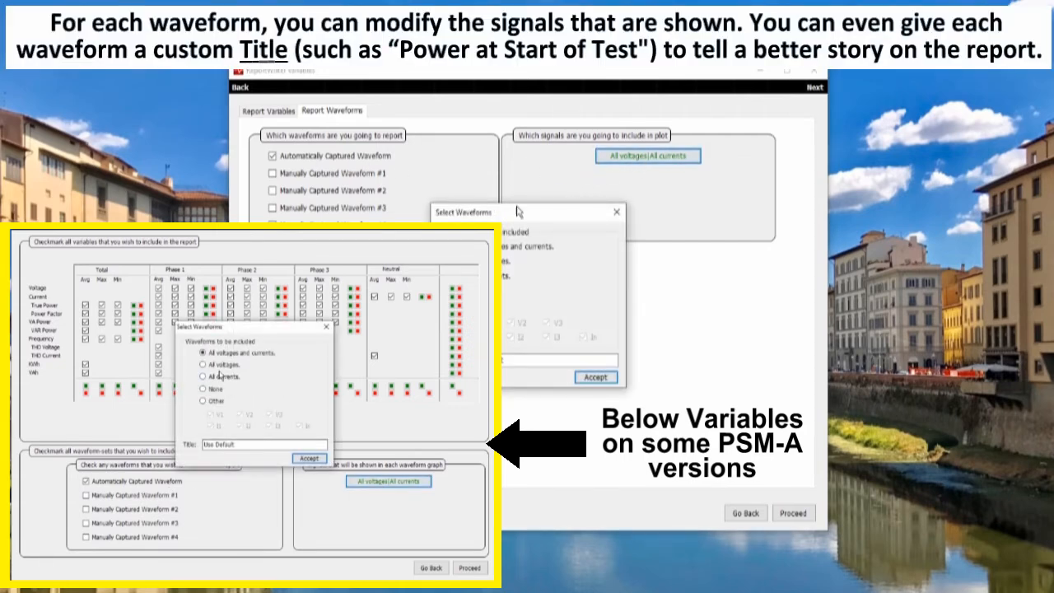
{"action": "left_click_drag", "start_coordinate": [243, 444], "coordinate": [198, 447]}
{"action": "type", "text": "Power at Start of Test"}
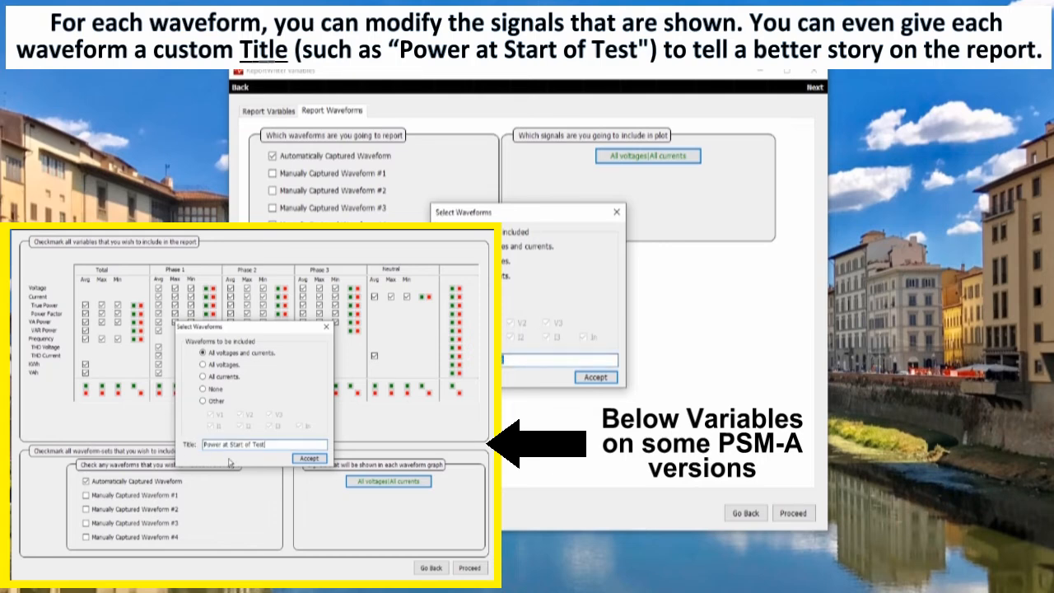
{"action": "type", "text": "Power at Start of Test"}
{"action": "left_click", "coordinate": [593, 377]}
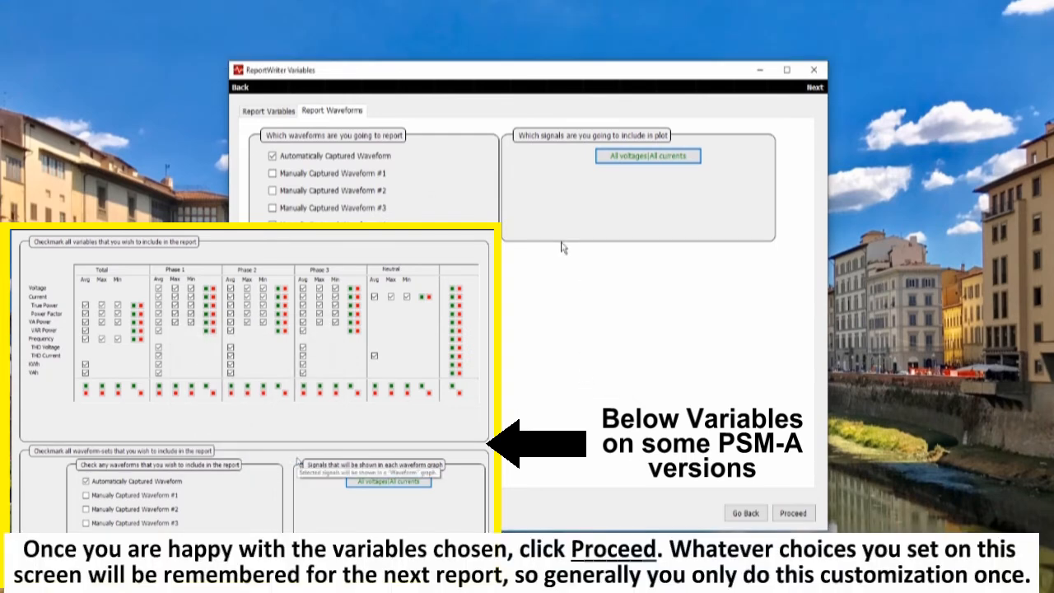
{"action": "left_click", "coordinate": [790, 514]}
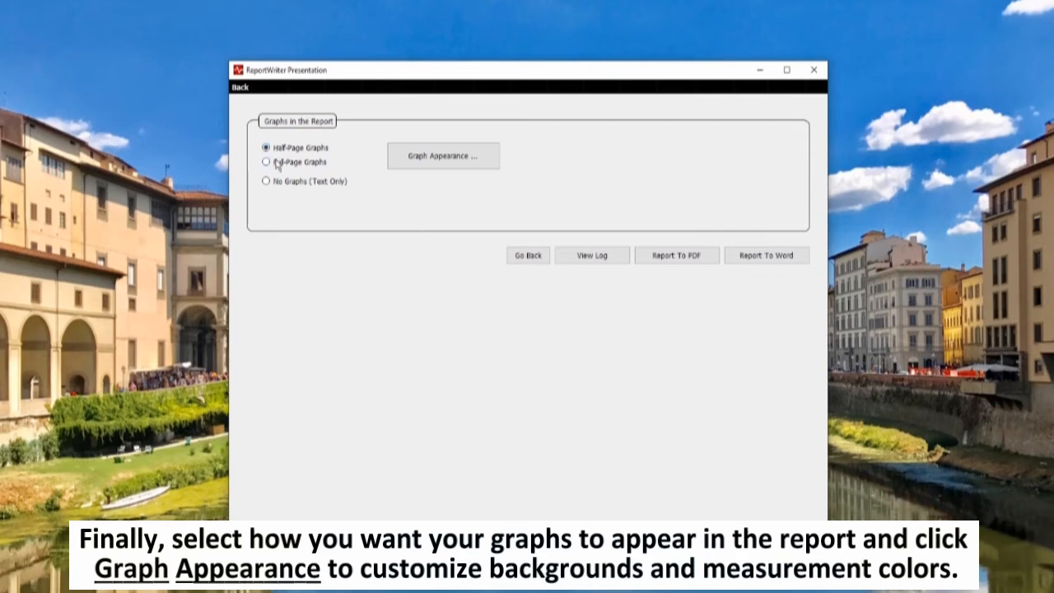
Set the graph line thickness to 1.1 and the Phase 2 maximum phase-to-phase voltage color to green, and save the appearance settings
{"action": "left_click", "coordinate": [428, 166]}
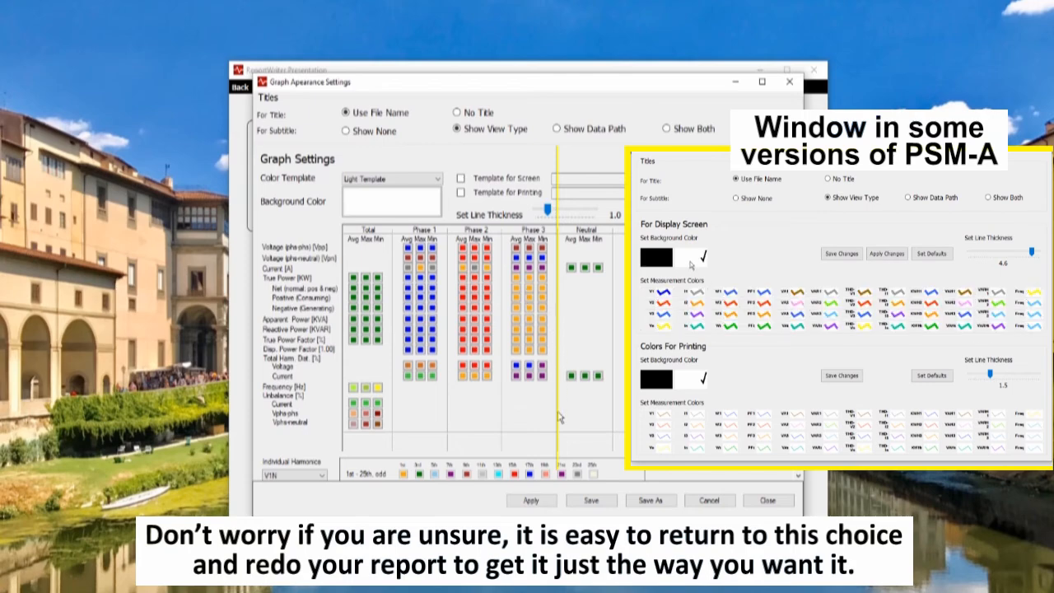
{"action": "scroll", "coordinate": [560, 387], "scroll_direction": "down", "scroll_amount": 3}
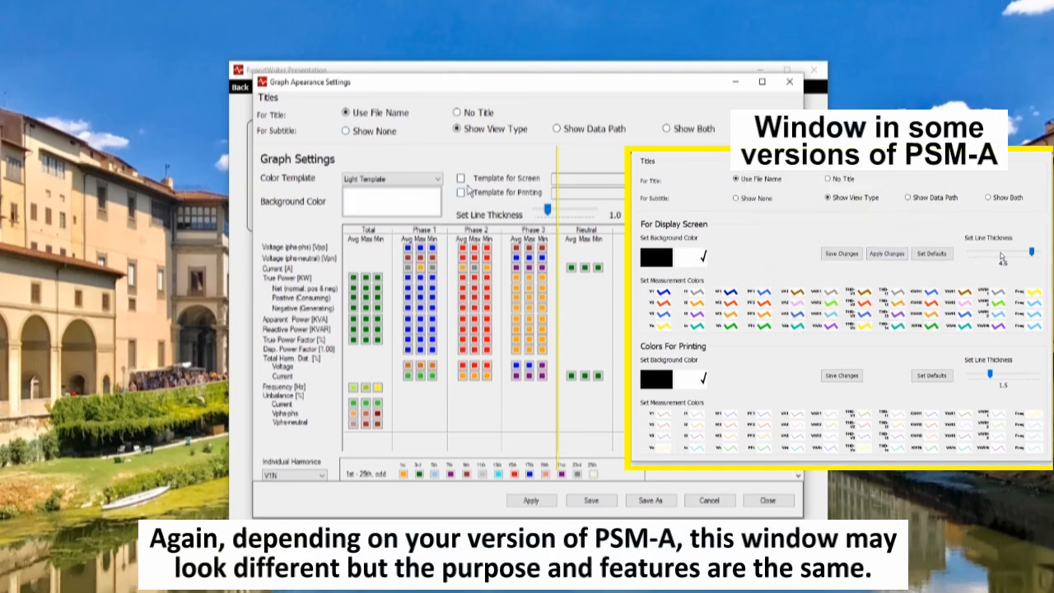
{"action": "mouse_move", "coordinate": [548, 209]}
{"action": "left_mouse_down"}
{"action": "mouse_move", "coordinate": [559, 211]}
{"action": "mouse_move", "coordinate": [548, 212]}
{"action": "left_mouse_up"}
{"action": "left_click", "coordinate": [476, 249]}
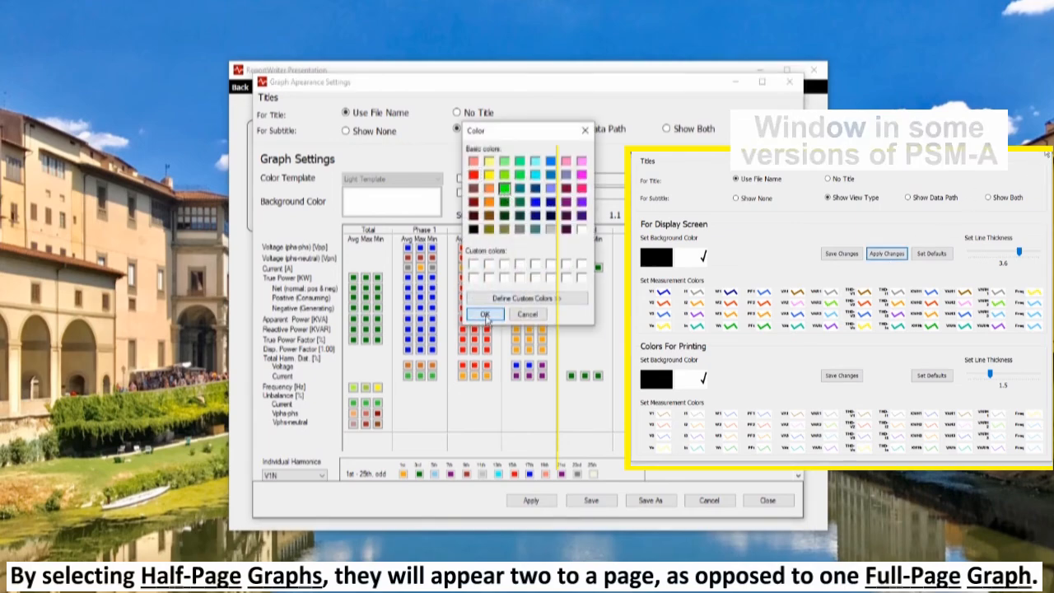
{"action": "left_click", "coordinate": [485, 313]}
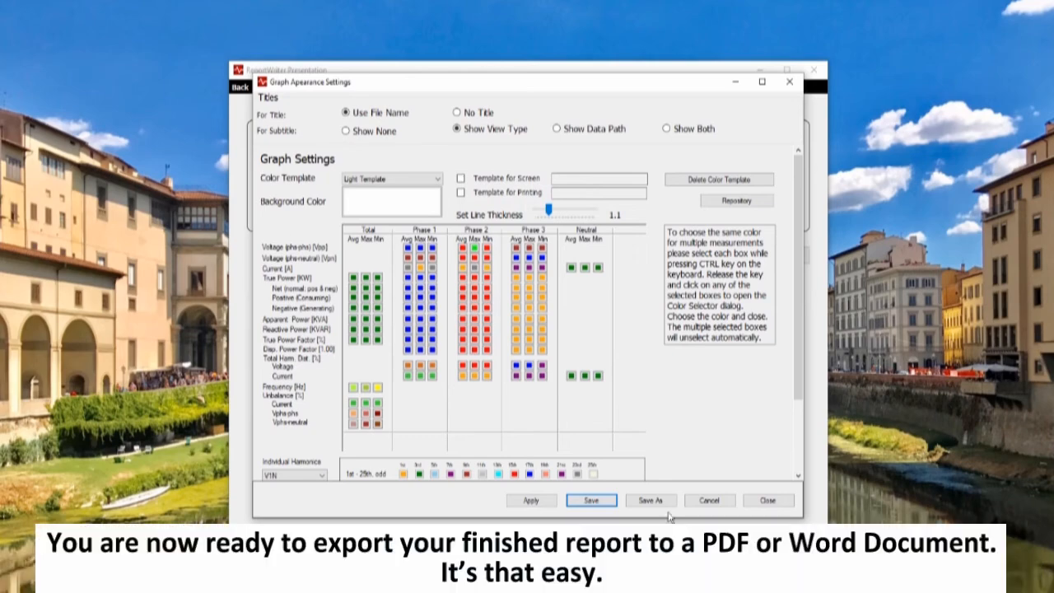
{"action": "left_click", "coordinate": [767, 501]}
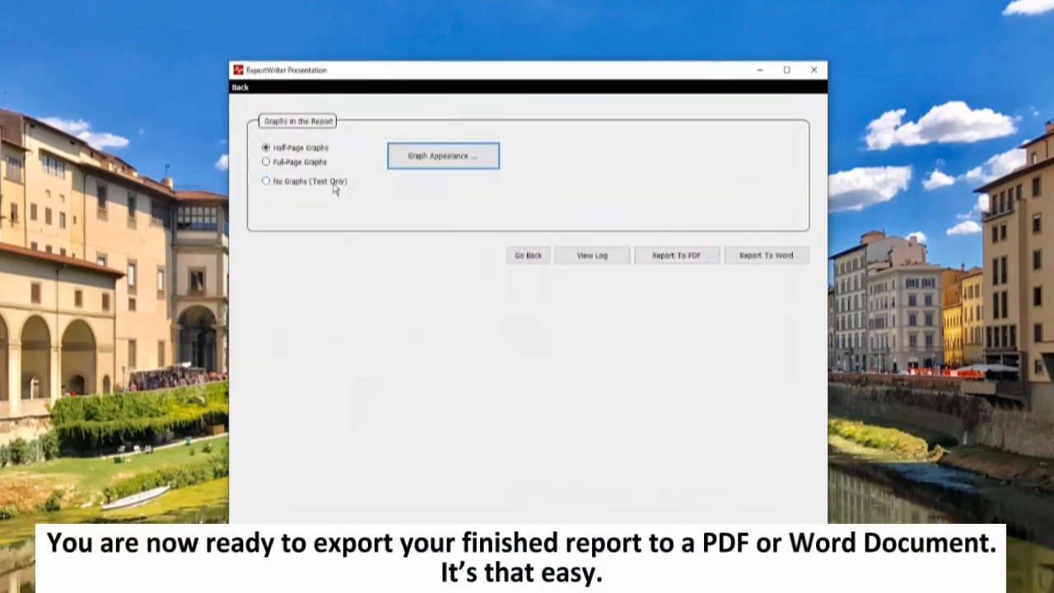
Export the report with half-page graphs as a PDF and save it in the PowerSight Test Data folder
{"action": "left_click", "coordinate": [275, 164]}
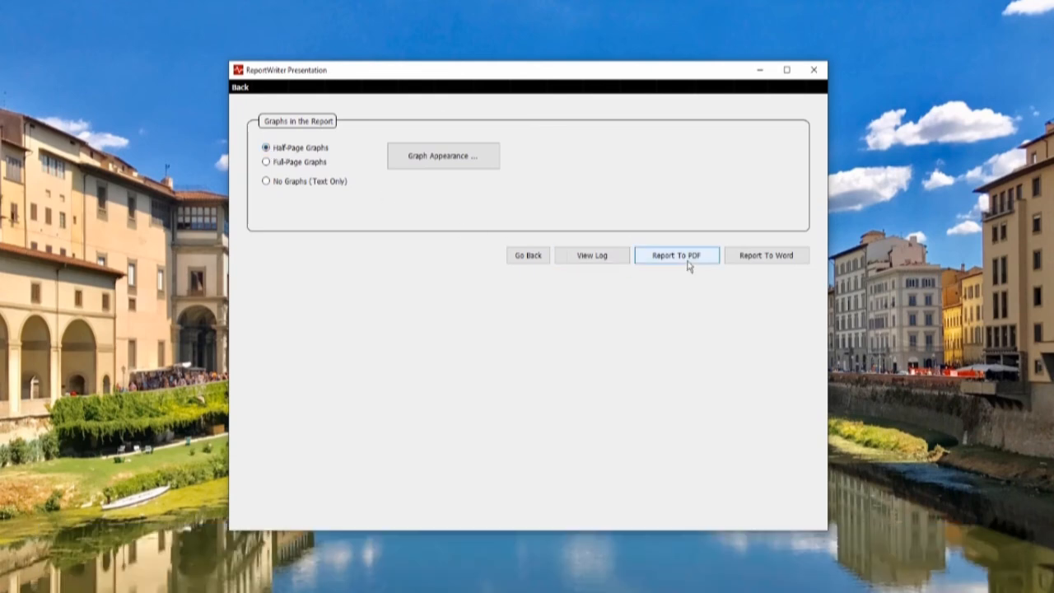
{"action": "left_click", "coordinate": [690, 264]}
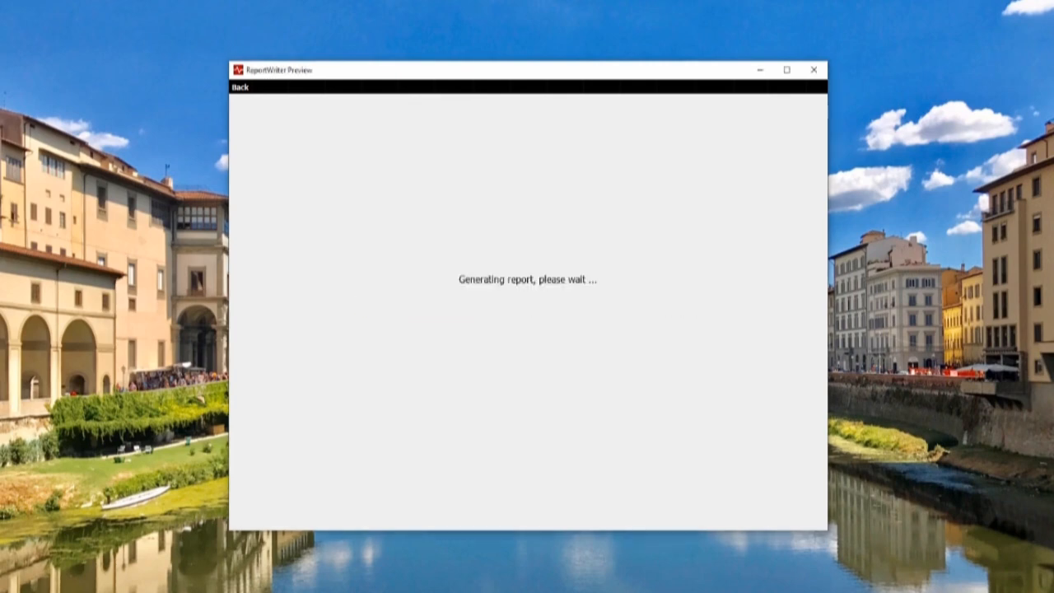
{"action": "left_click", "coordinate": [686, 395]}
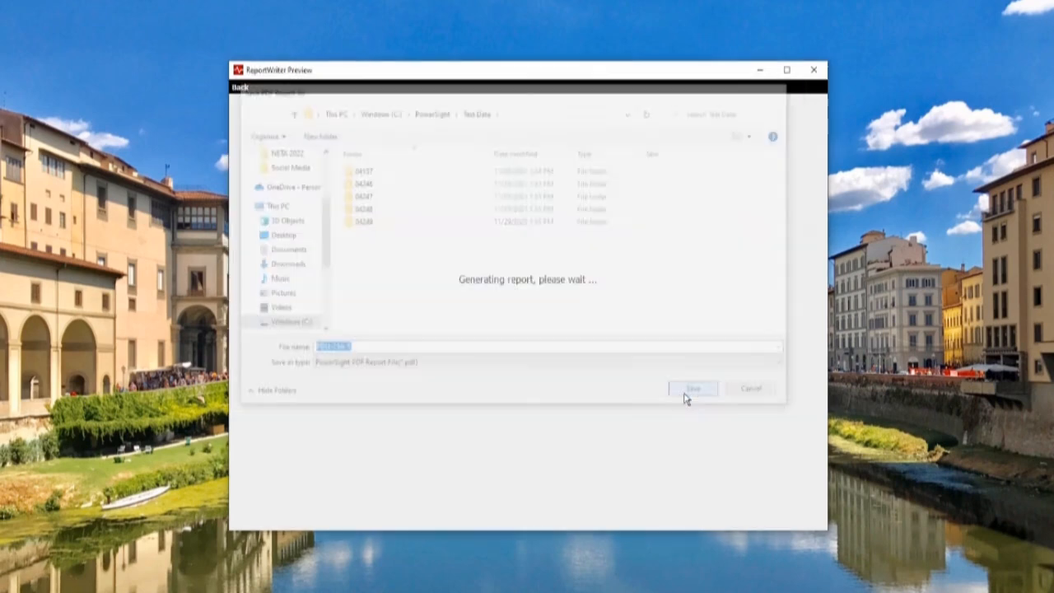